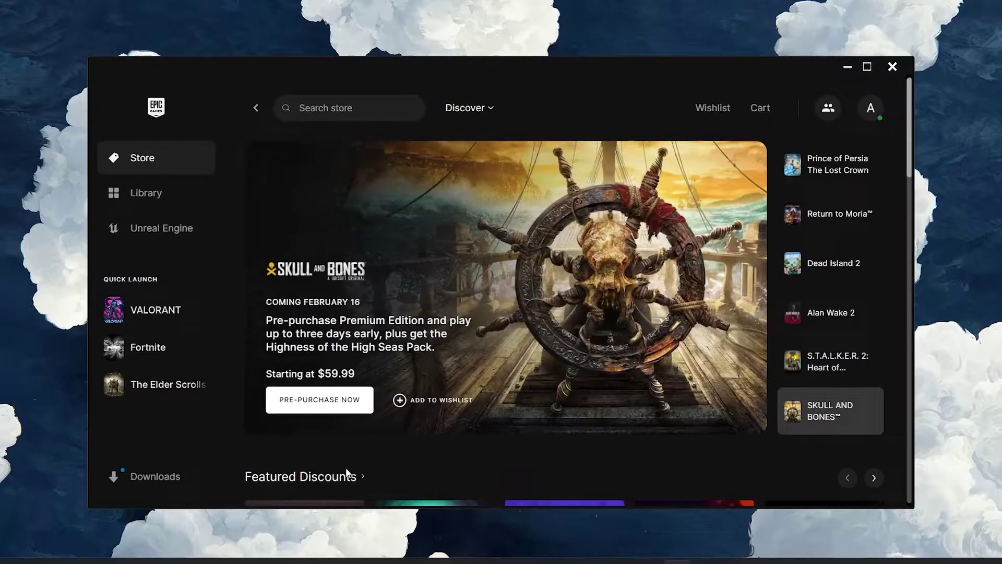
# Check the state of the Fortnite update in the launcher's downloads list, then return to the store page
pyautogui.click(172, 476)
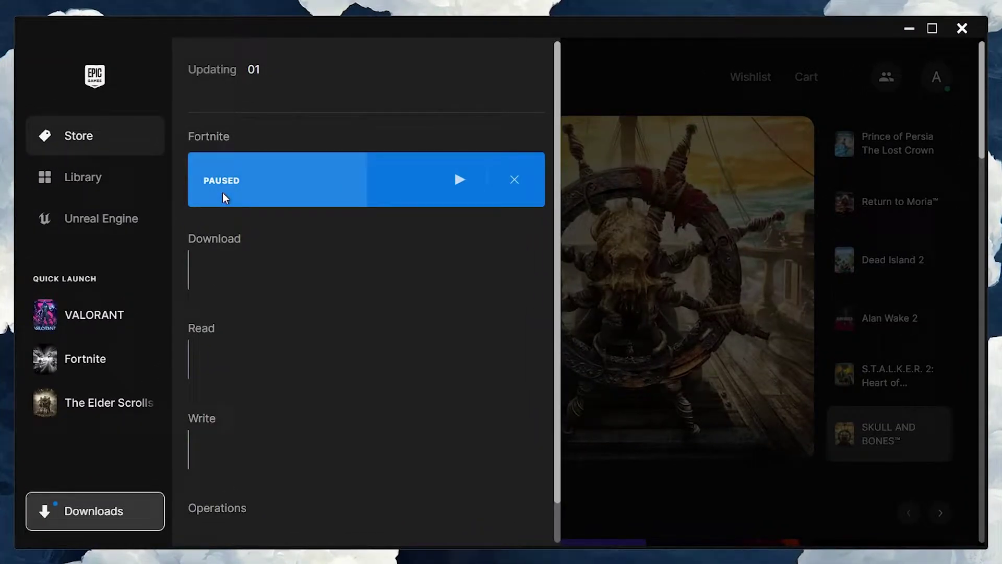
pyautogui.click(564, 315)
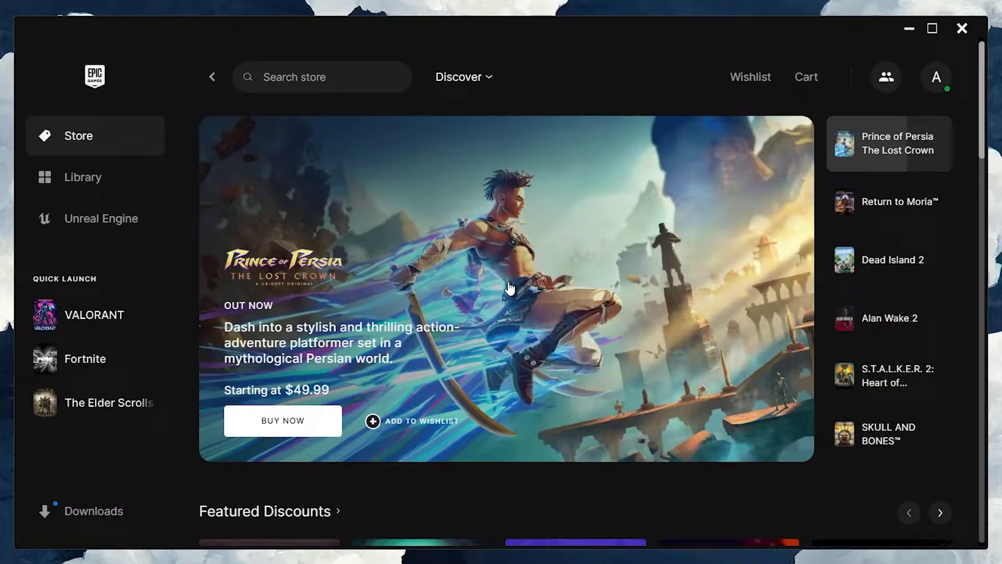
# Open the %localappdata% location from Windows search and go into its EpicGamesLauncher folder
pyautogui.press('super')
pyautogui.write('%localappdata%')
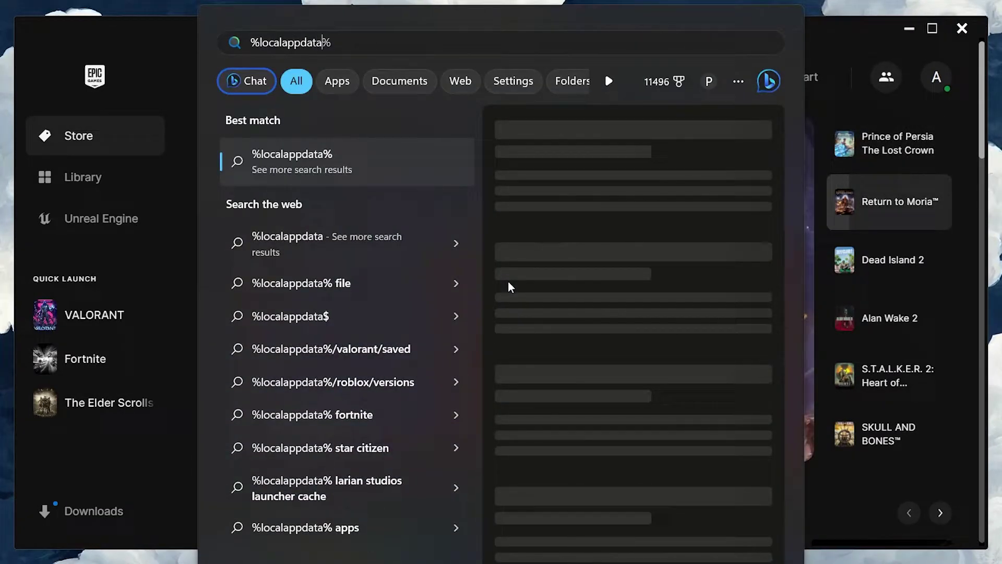
pyautogui.press('Return')
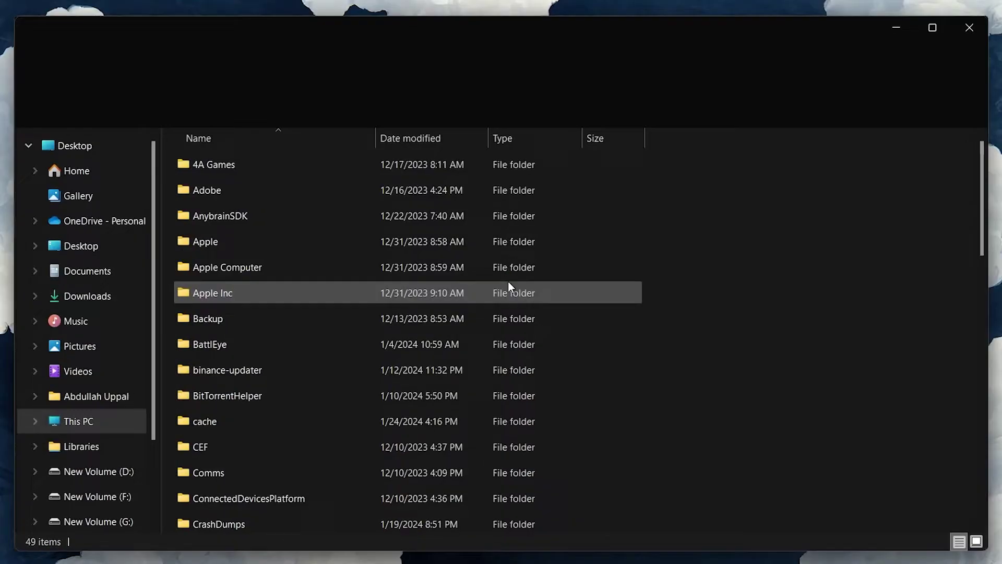
pyautogui.scroll(-2, 509, 286)
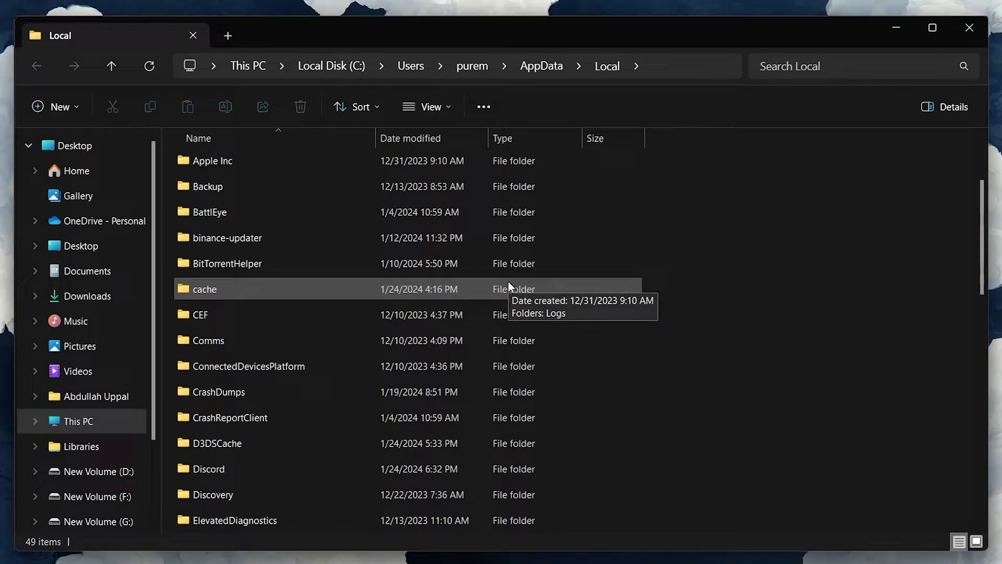
pyautogui.scroll(-2, 509, 286)
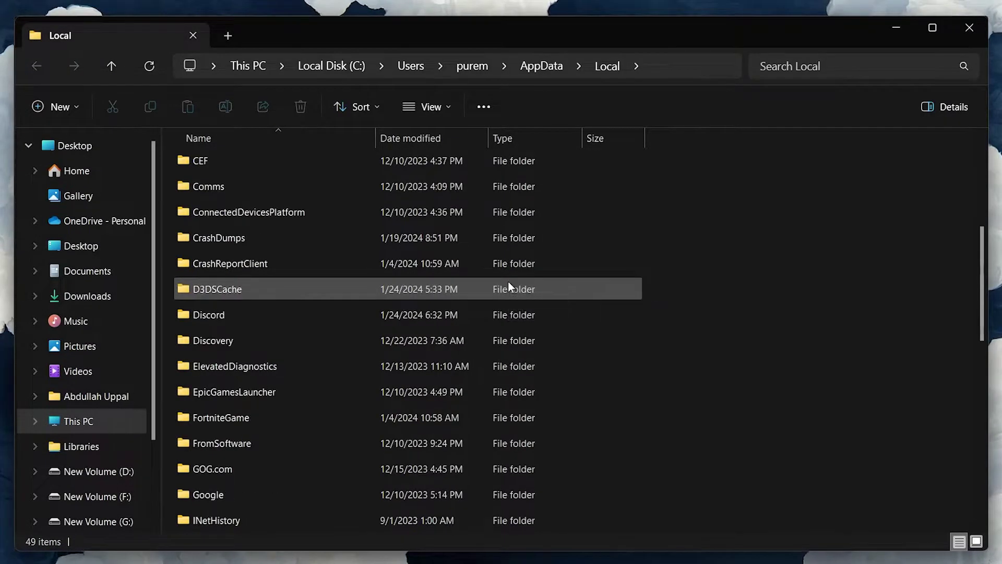
pyautogui.doubleClick(226, 393)
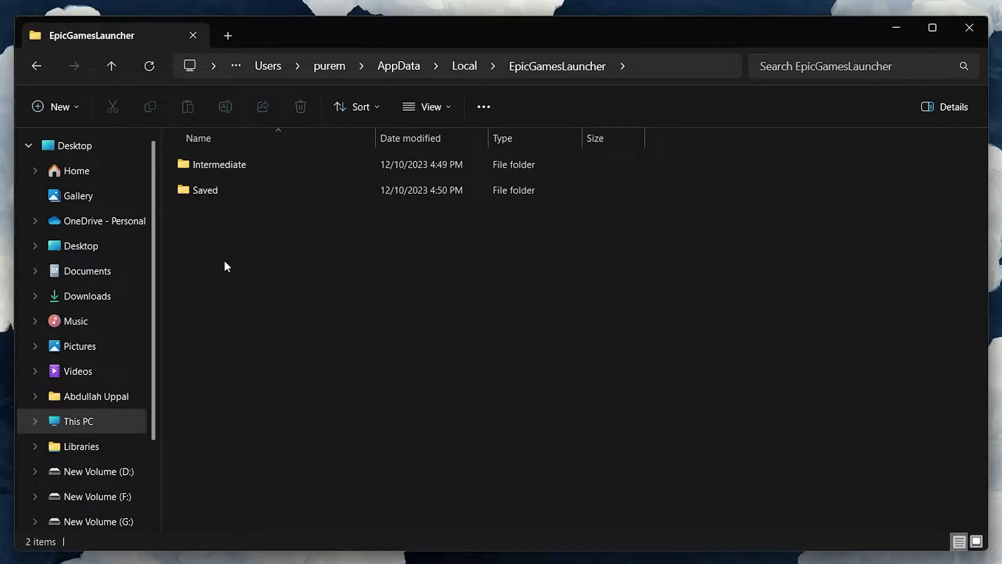
pyautogui.hotkey('ctrl', 'a')
pyautogui.rightClick(231, 193)
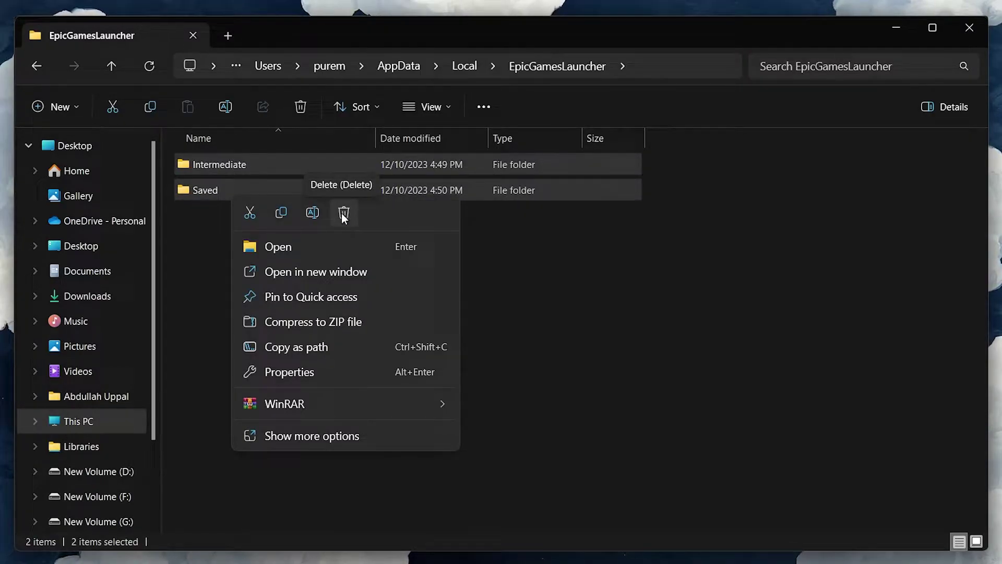
pyautogui.click(501, 289)
pyautogui.click(505, 287)
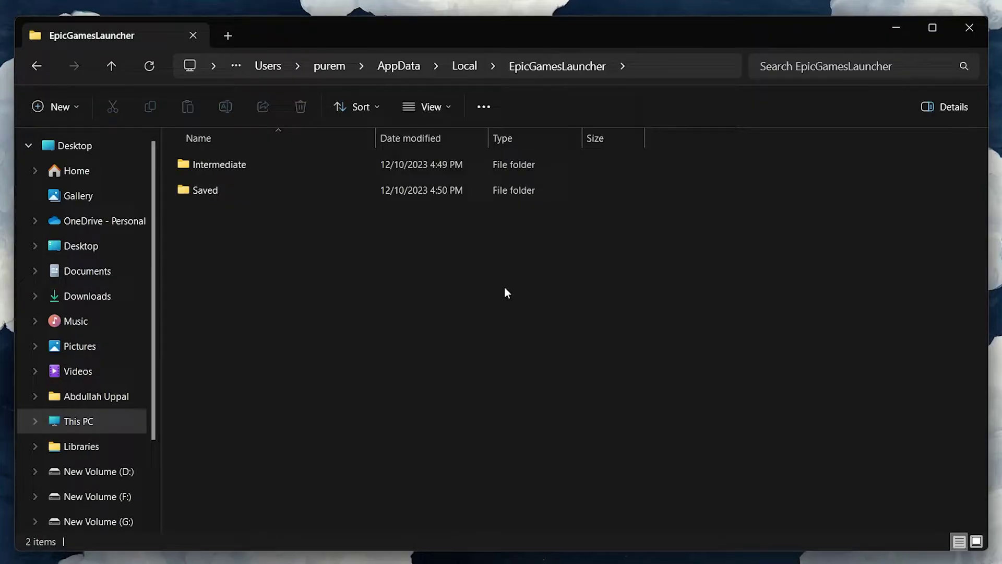
pyautogui.click(967, 29)
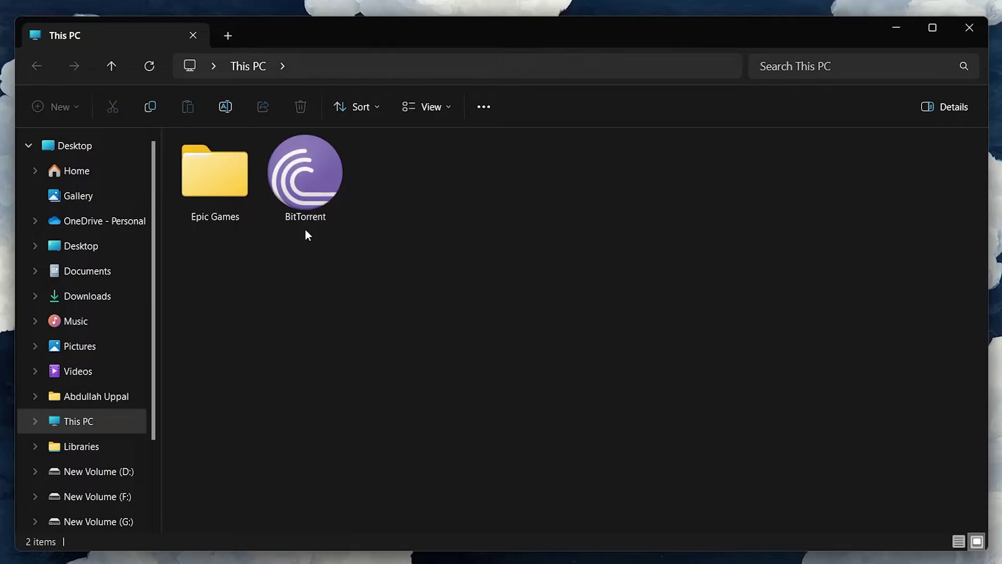
pyautogui.click(221, 196)
pyautogui.press('F2')
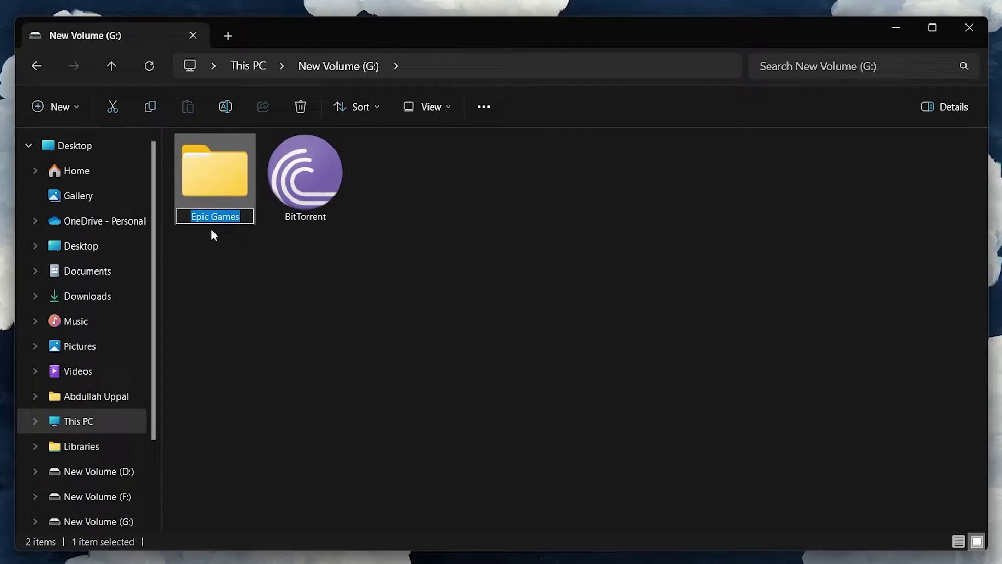
pyautogui.click(218, 258)
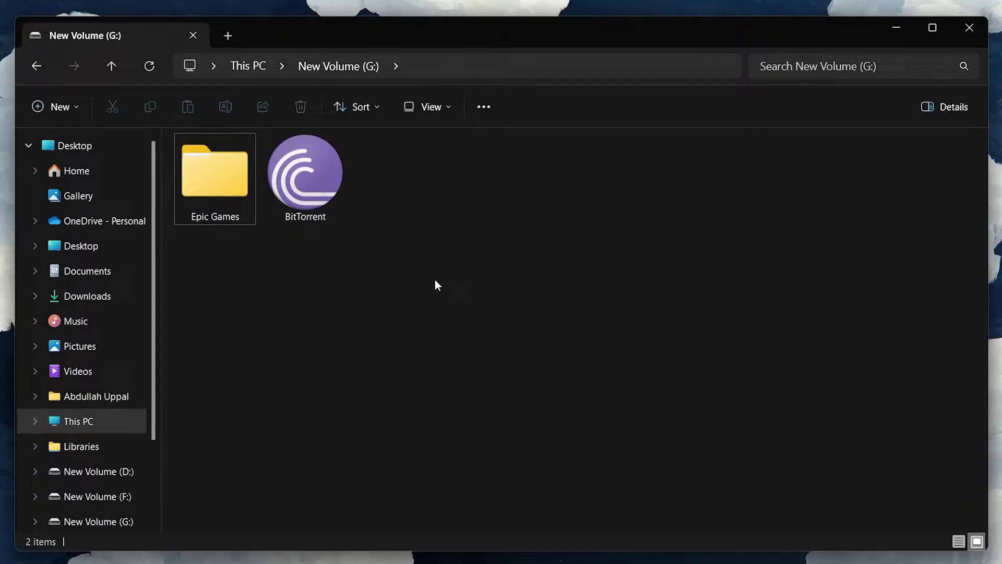
# Open Control Panel's list of installed programs for uninstalling and activate its program search
pyautogui.press('super')
pyautogui.write('control panel')
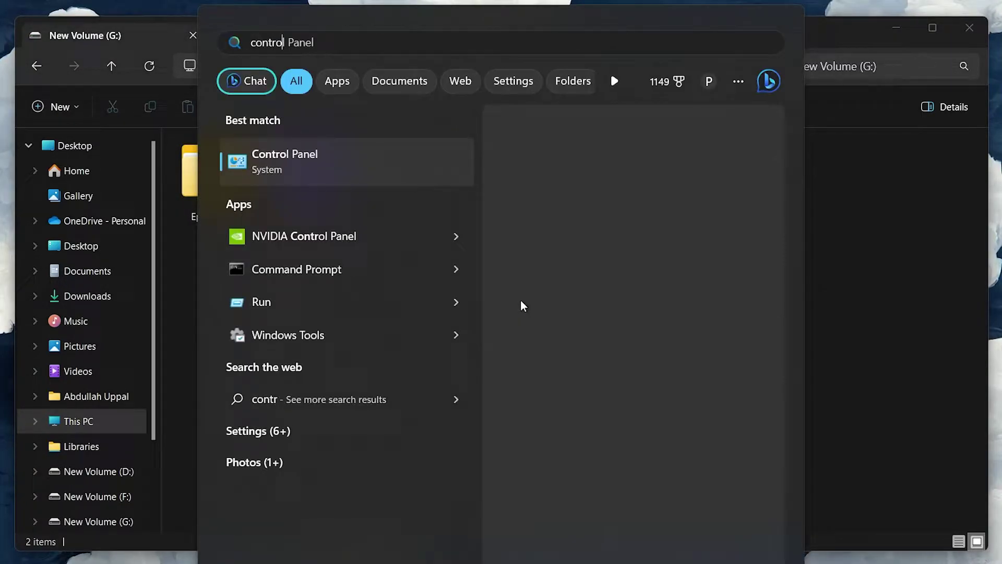
pyautogui.press('Return')
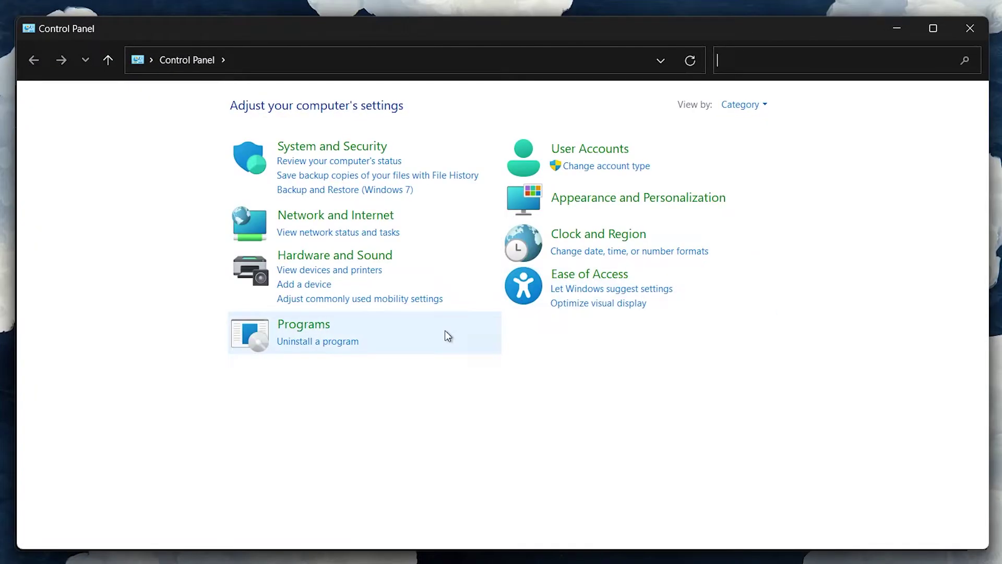
pyautogui.click(340, 345)
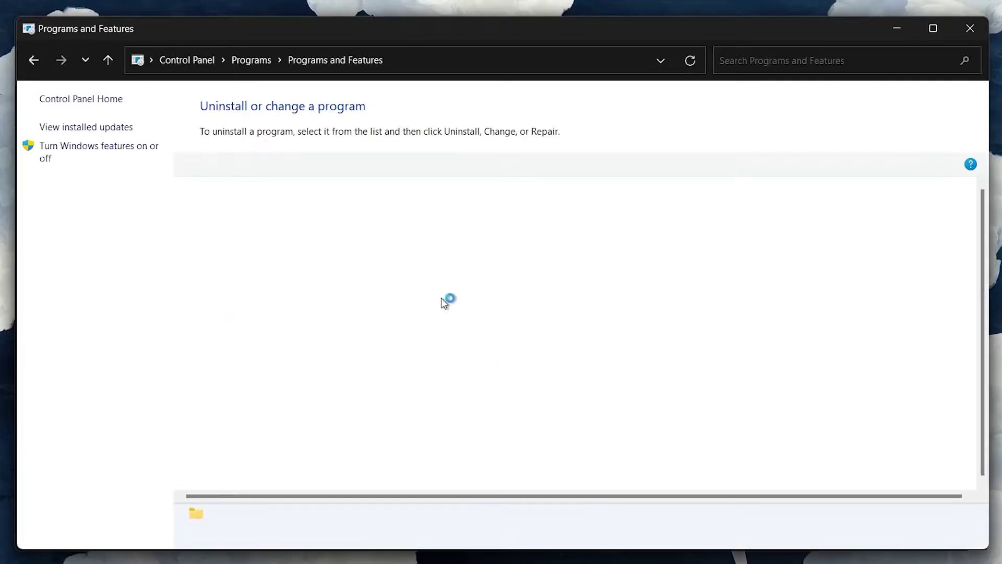
pyautogui.click(757, 63)
# Switch to the browser and view the Epic Games Launcher download page at store.epicgames.com/en-US/download
pyautogui.write('epicgames.com/en-US/download')
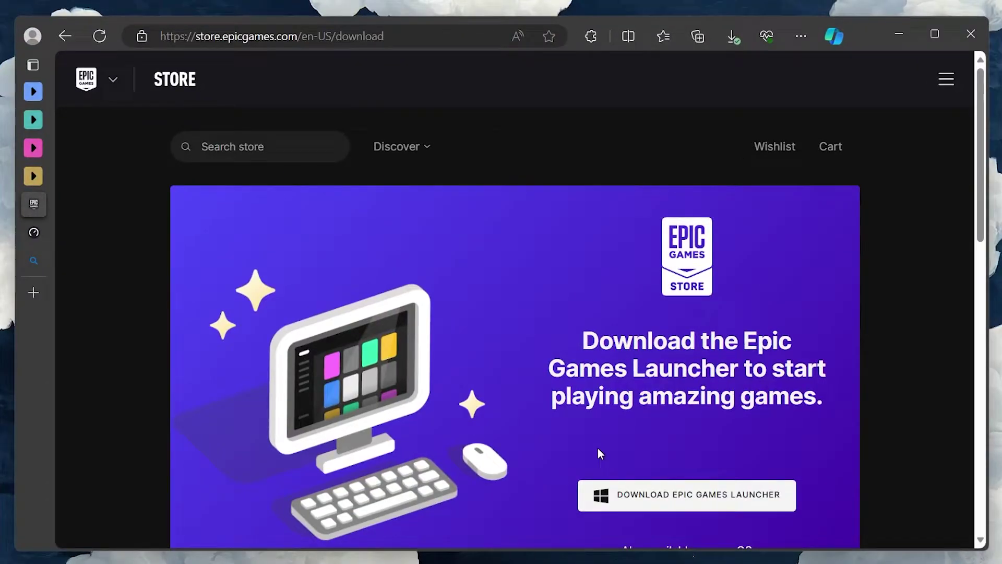
pyautogui.scroll(-2, 598, 461)
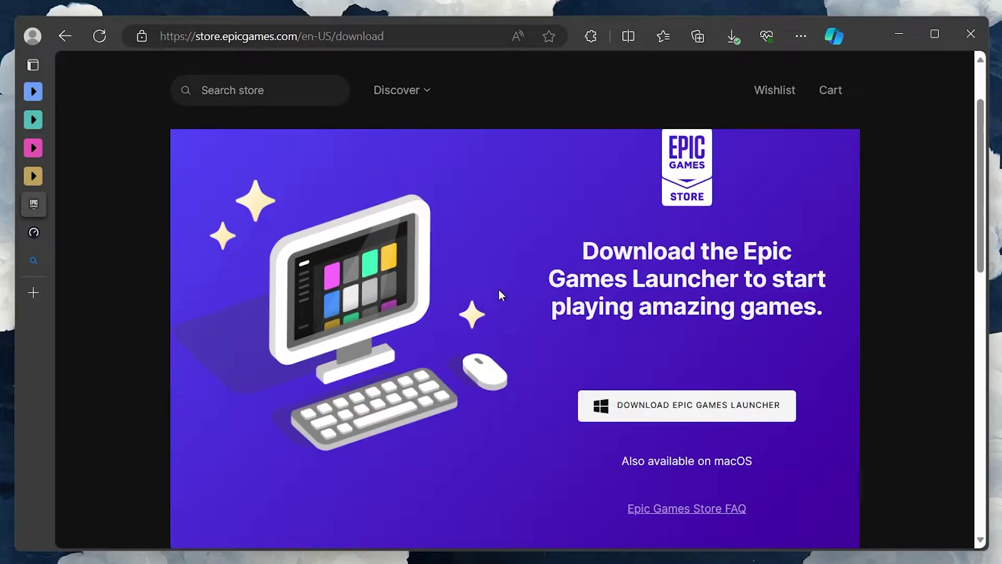
pyautogui.hotkey('ctrl', 'Tab')
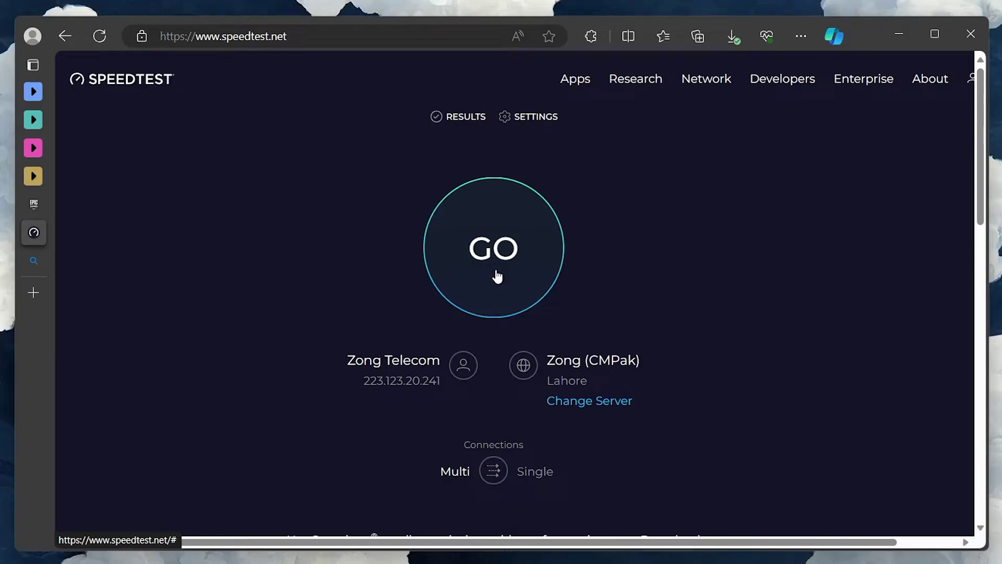
pyautogui.click(497, 276)
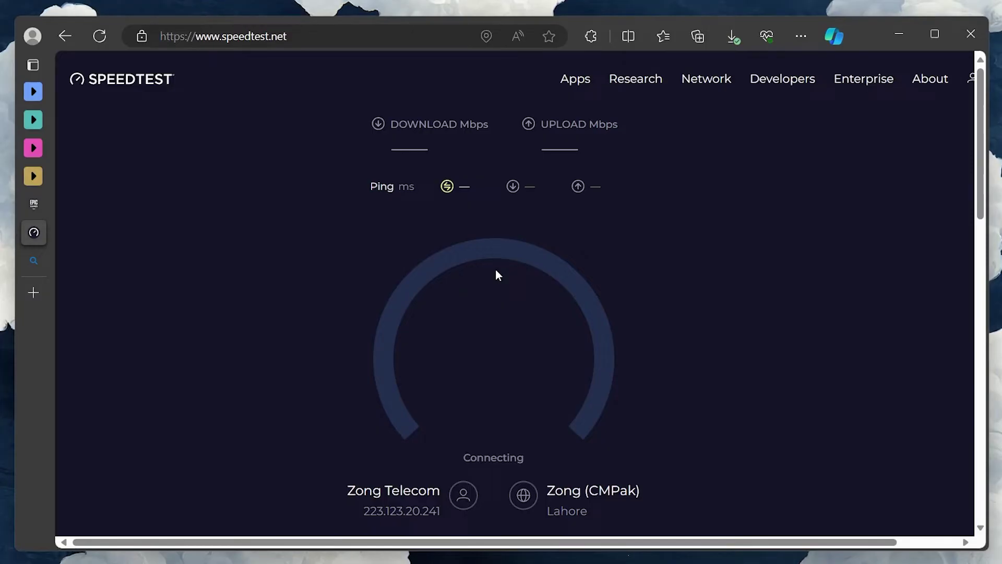
# Show the desktop, launch Device Manager from Windows search, and move its window fully into view
pyautogui.press('super+d')
pyautogui.press('super')
pyautogui.write('dev')
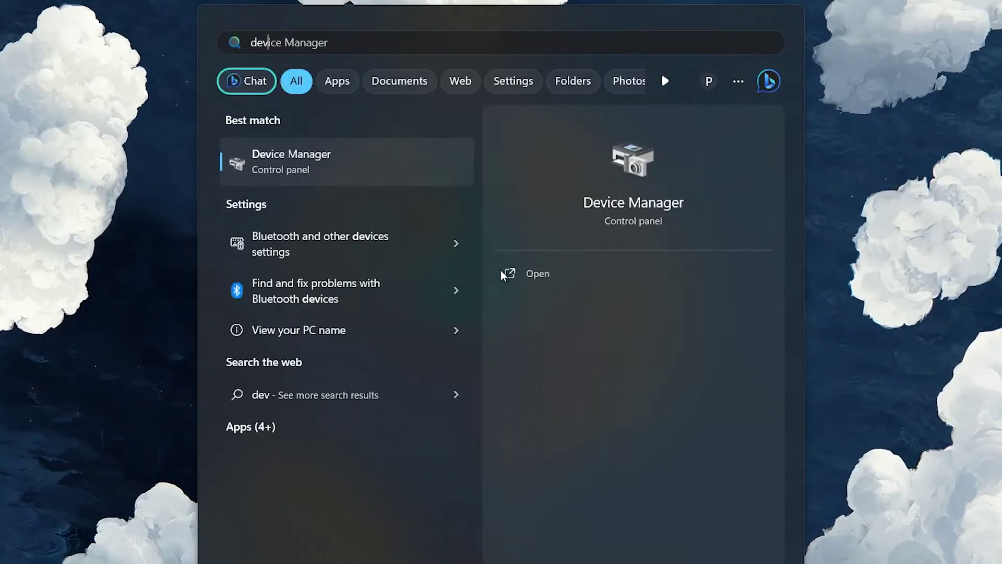
pyautogui.write('ice')
pyautogui.press('Return')
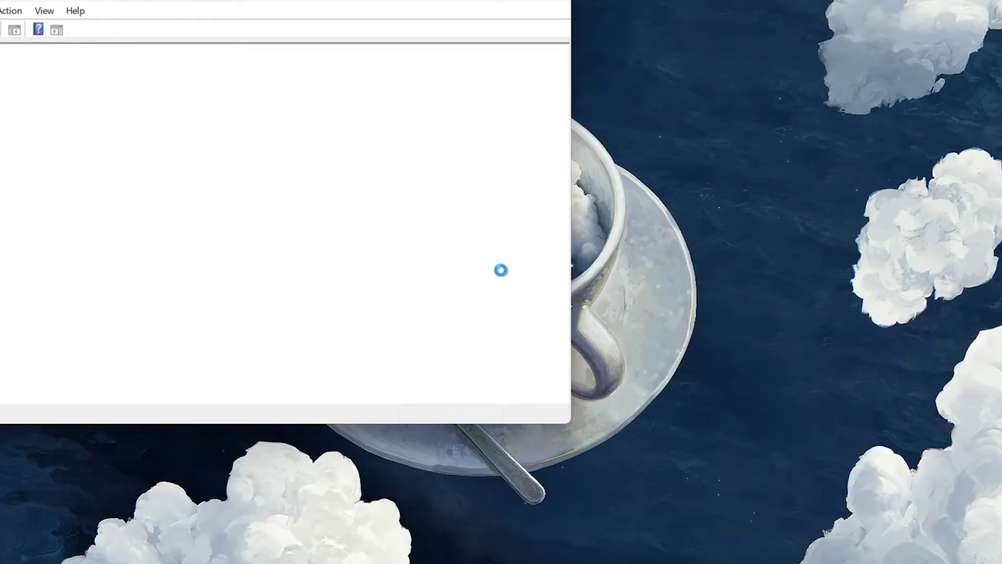
pyautogui.moveTo(330, 3); pyautogui.dragTo(545, 72)
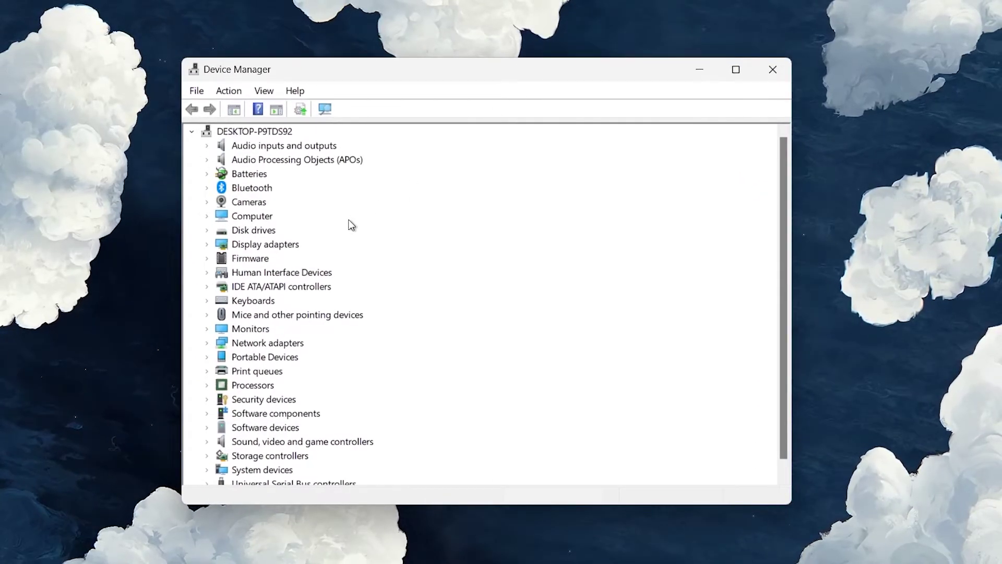
# Start an automatic driver search for the Intel(R) Wireless-AC 9560 160MHz network adapter
pyautogui.click(207, 343)
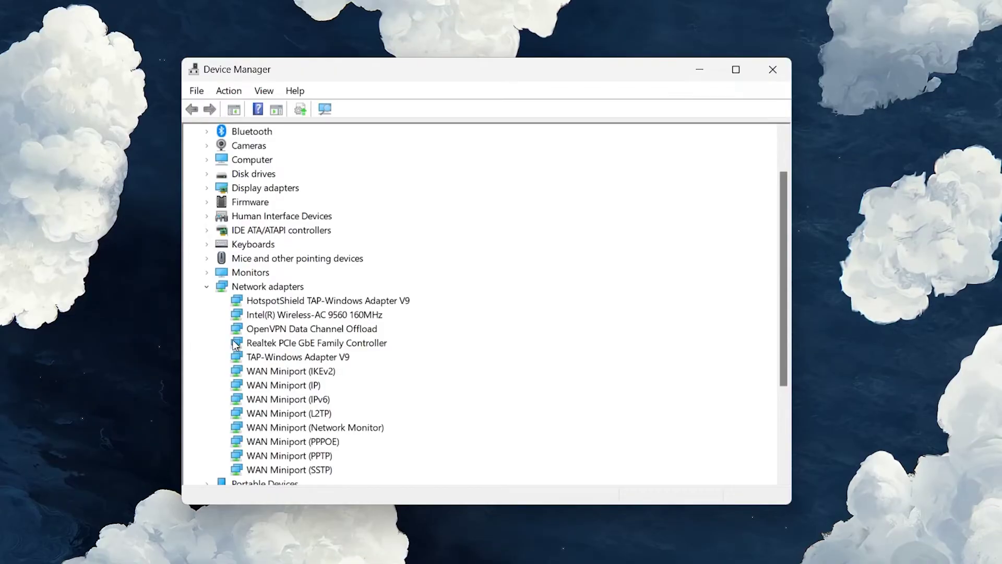
pyautogui.rightClick(277, 318)
pyautogui.click(323, 325)
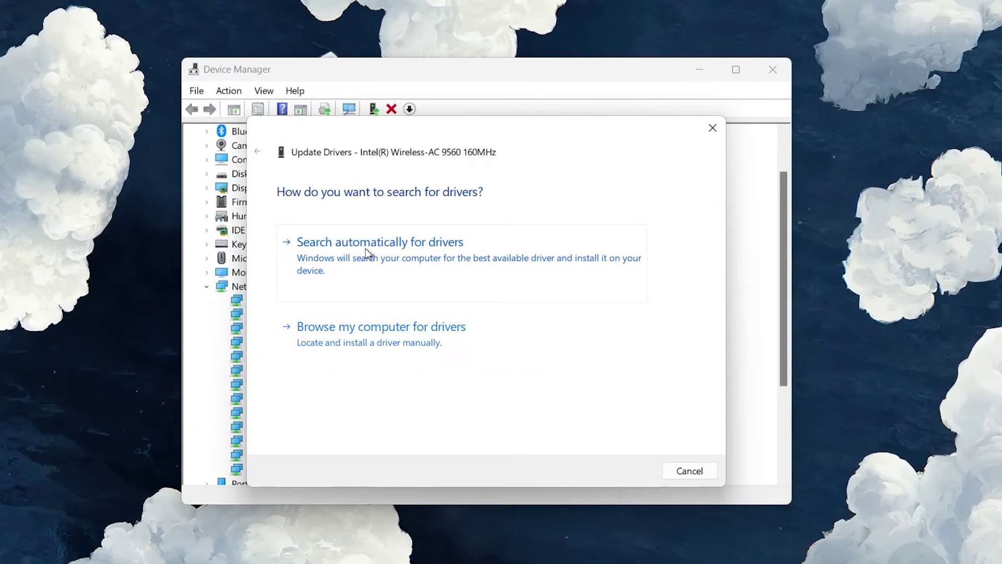
pyautogui.click(367, 250)
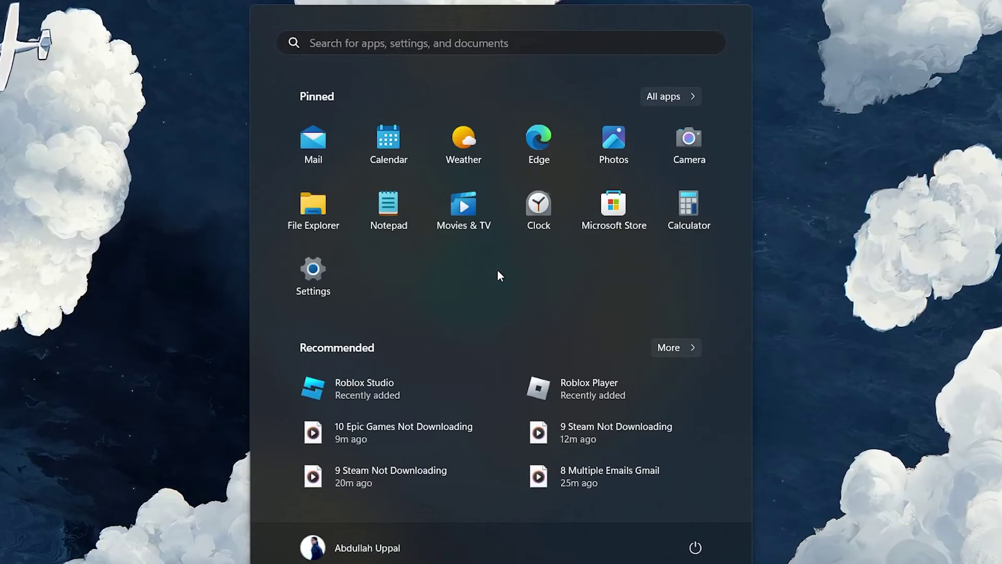
# Launch PrivadoVPN from Windows search and connect to the selected Istanbul, Turkey location
pyautogui.write('prica')
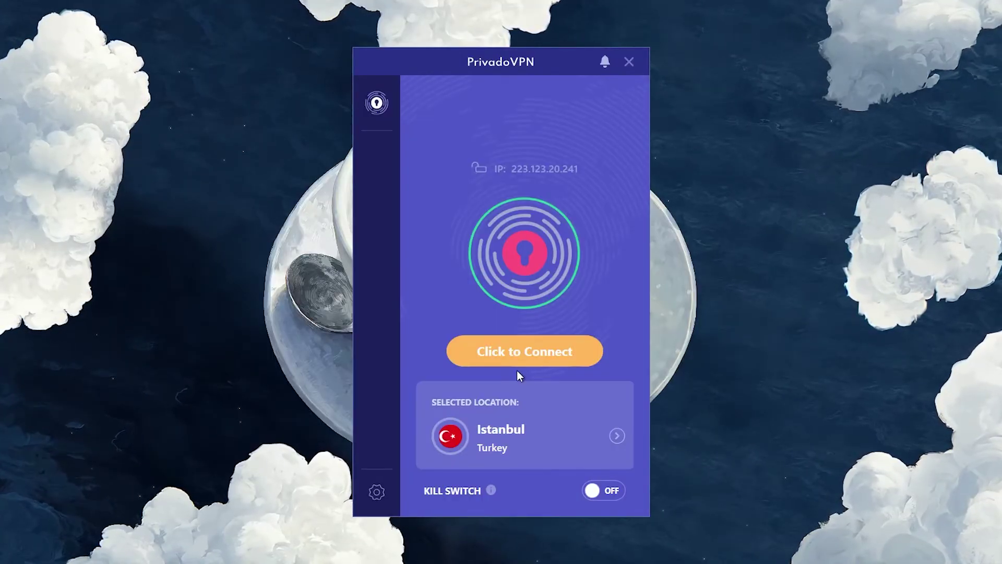
pyautogui.click(516, 360)
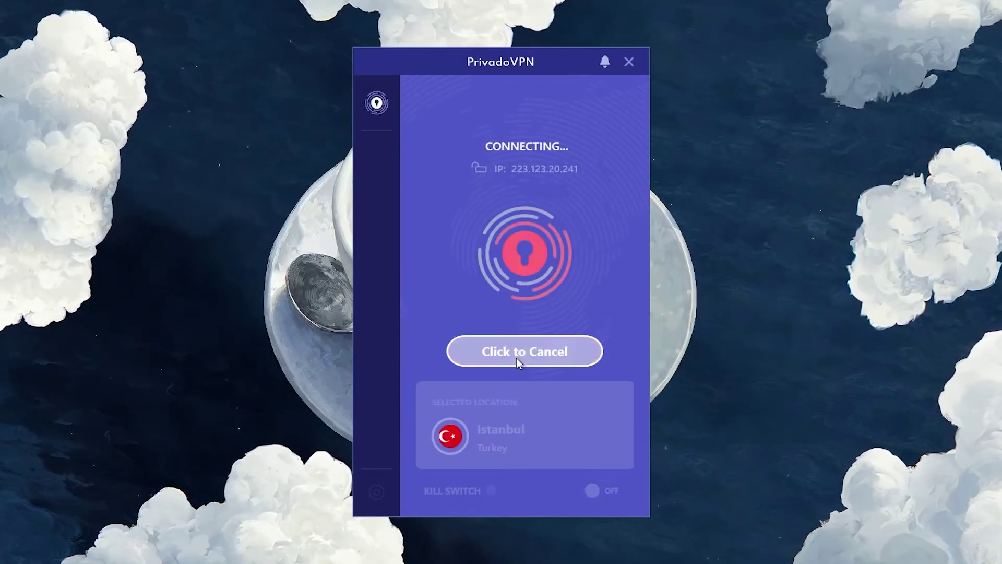